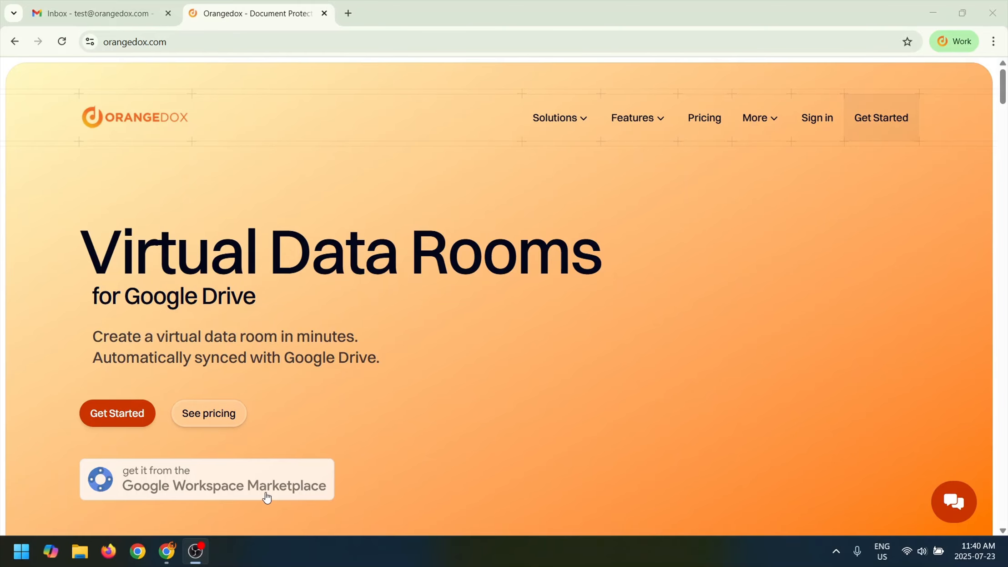
View Orangedox's Google Workspace Marketplace listing, and open the Orangedox add-on in the Gmail inbox
{"action": "left_click", "coordinate": [245, 486]}
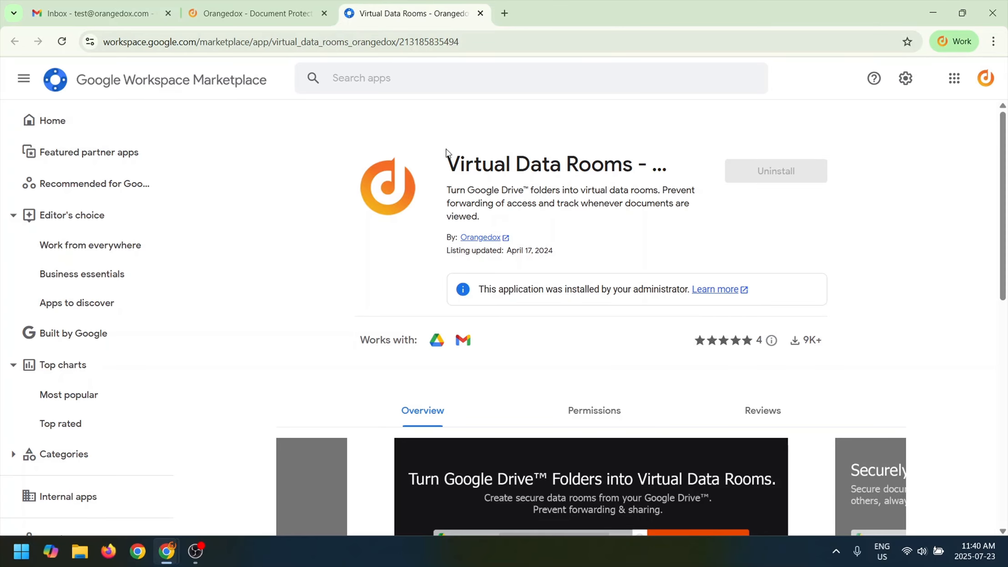
{"action": "left_click", "coordinate": [57, 16]}
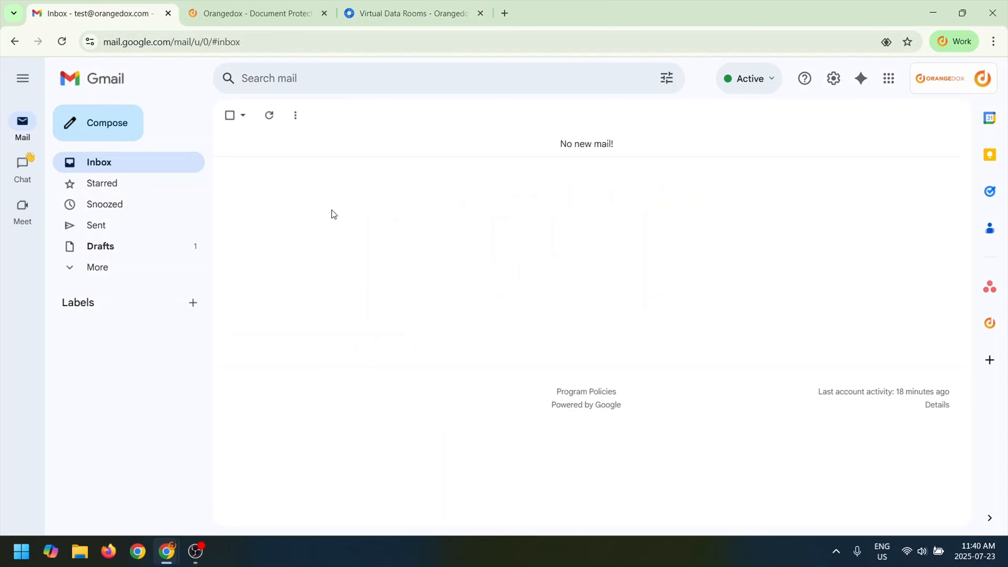
{"action": "left_click", "coordinate": [986, 325]}
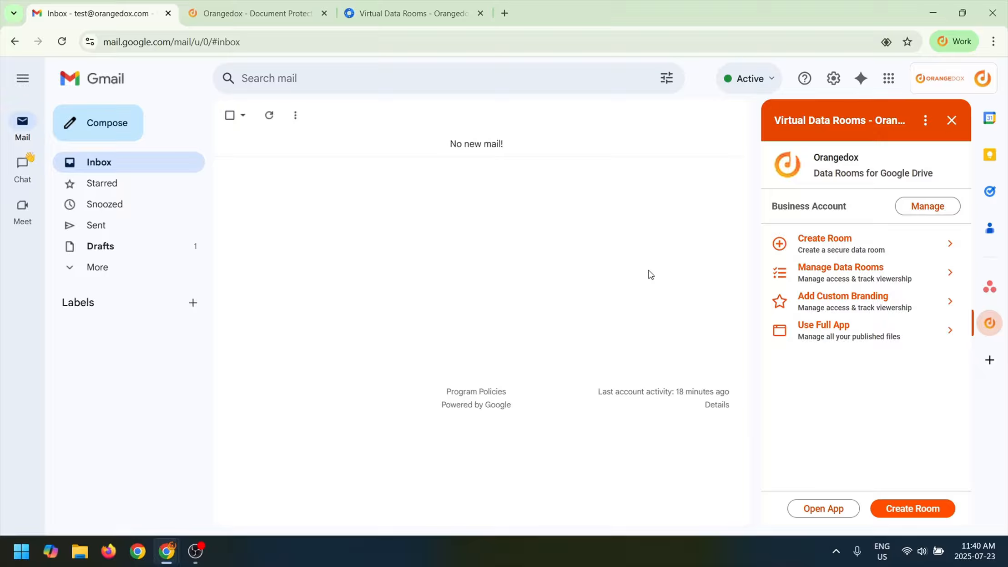
Start creating a data room from the Orangedox add-on and sign in with Google
{"action": "left_click", "coordinate": [839, 246]}
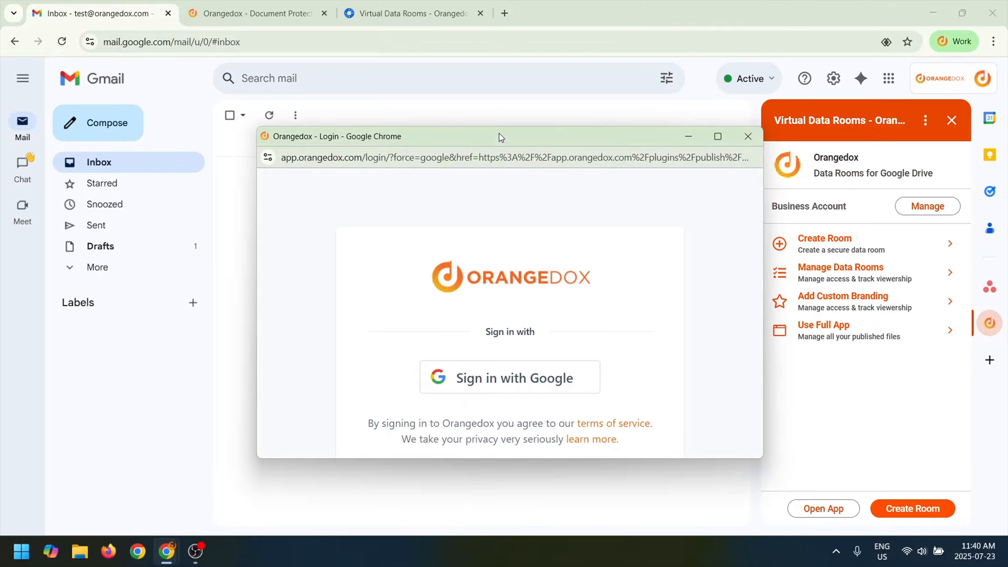
{"action": "left_click_drag", "start_coordinate": [499, 128], "coordinate": [493, 52]}
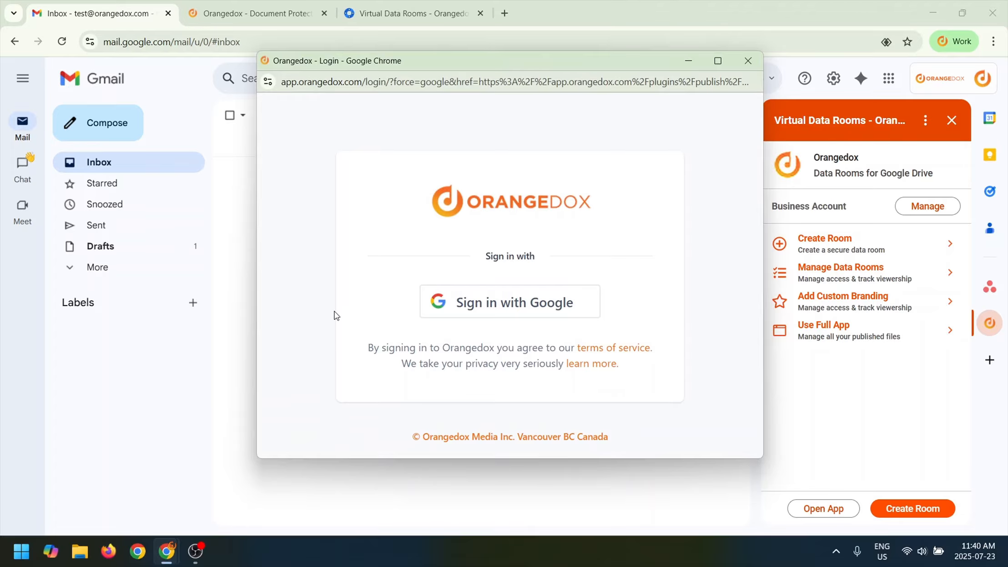
{"action": "left_click", "coordinate": [492, 310]}
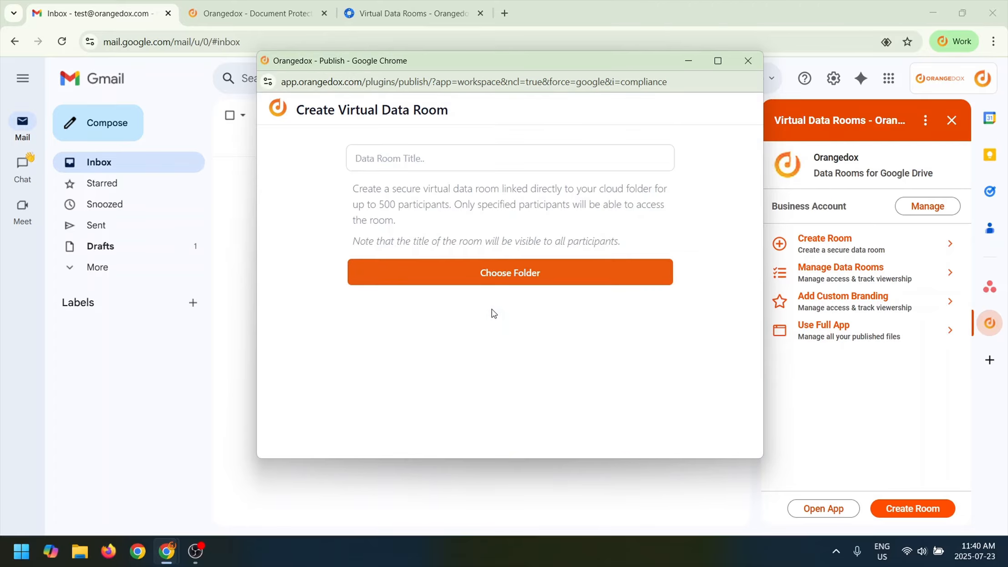
Title the room "Morel Data Room" and link it to the Morel Demo folder in the Test shared drive
{"action": "left_click", "coordinate": [399, 157]}
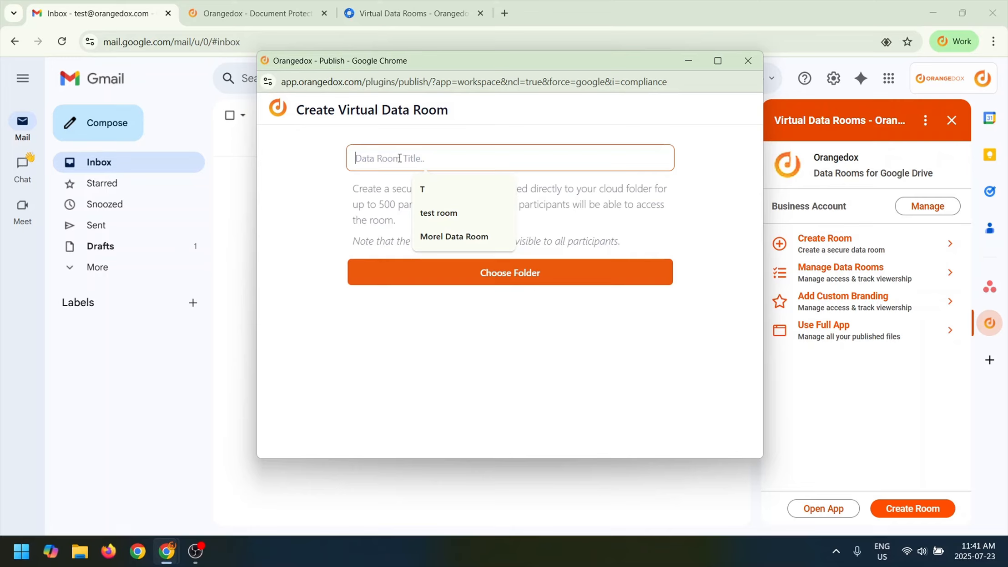
{"action": "left_click", "coordinate": [445, 236]}
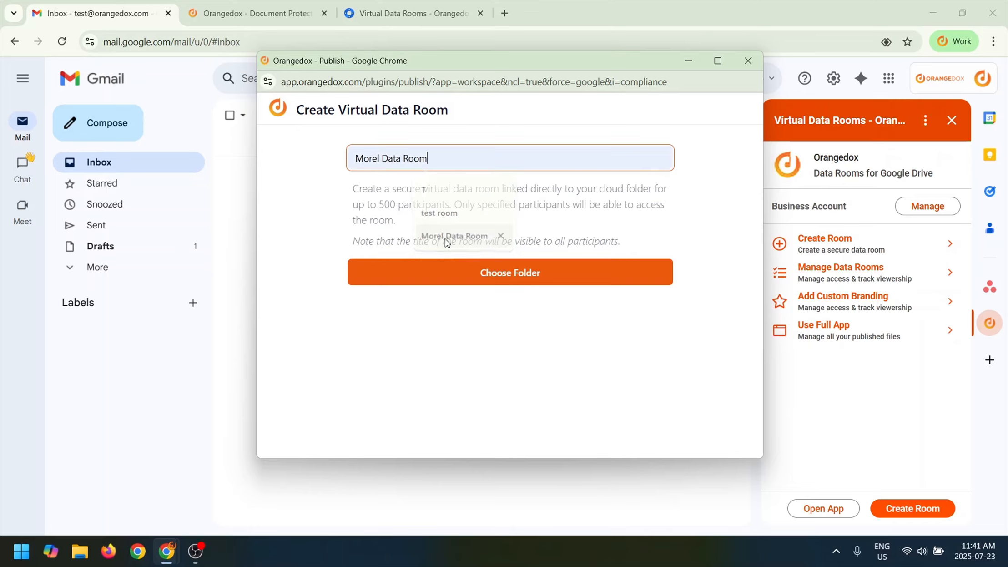
{"action": "left_click", "coordinate": [447, 276]}
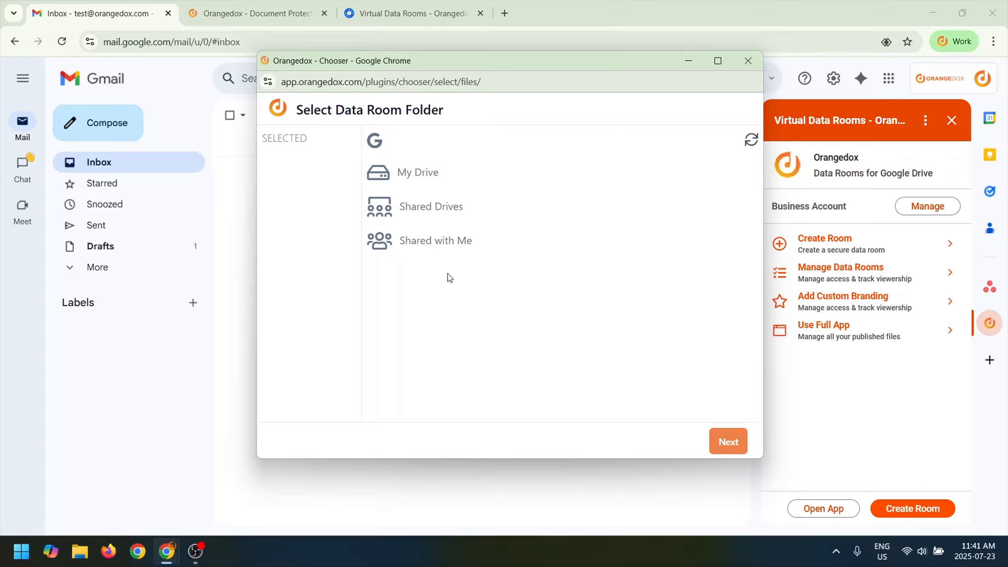
{"action": "left_click", "coordinate": [444, 206]}
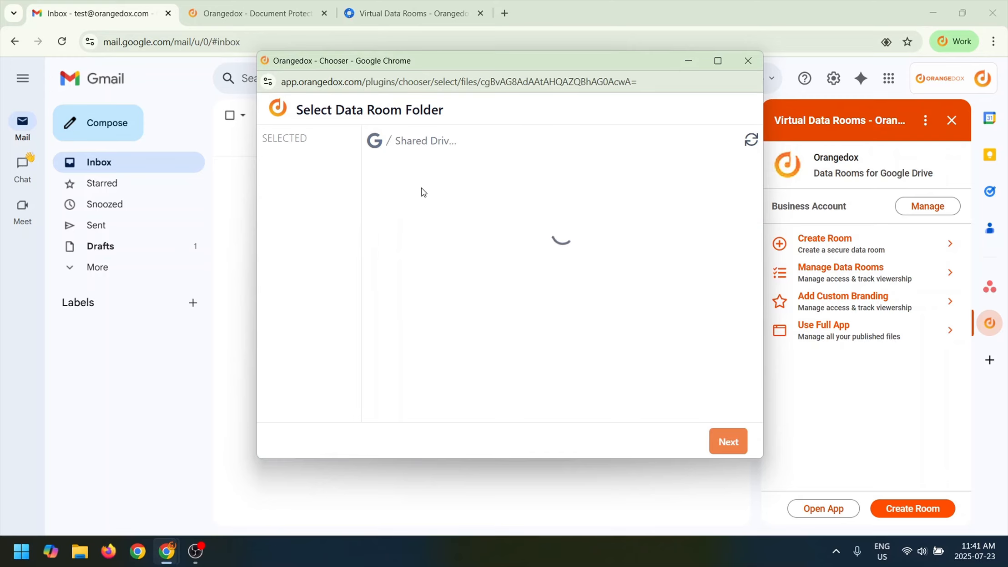
{"action": "left_click", "coordinate": [404, 173]}
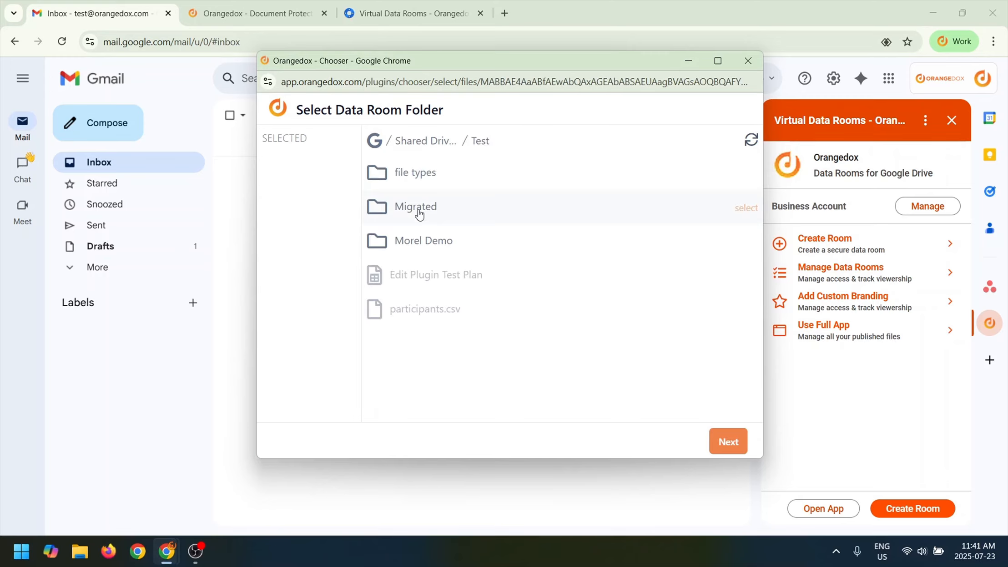
{"action": "left_click", "coordinate": [511, 242]}
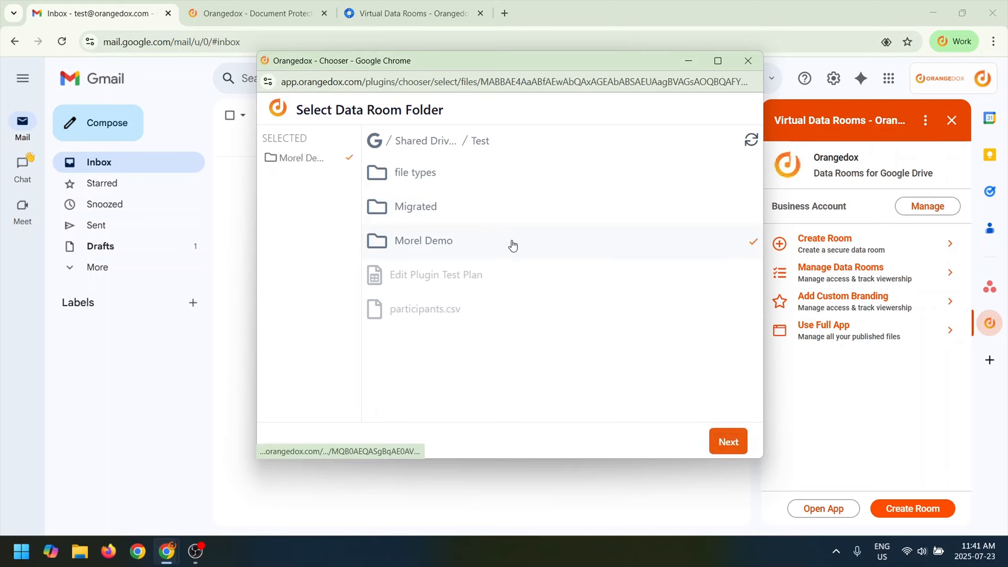
{"action": "left_click", "coordinate": [727, 440]}
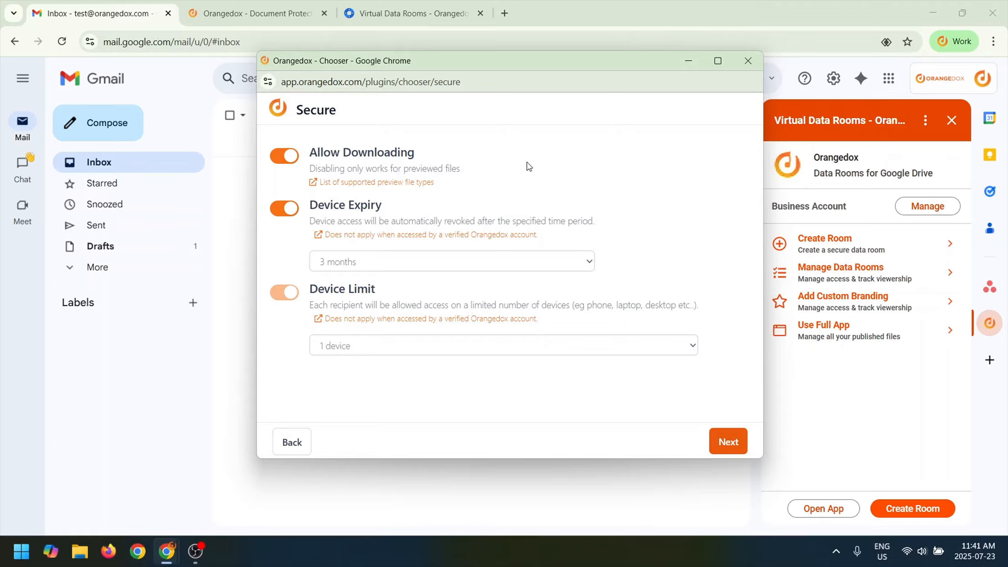
Disallow downloading for the data room, check the device limit choices, and accept the security settings with 1 device
{"action": "left_click", "coordinate": [281, 157]}
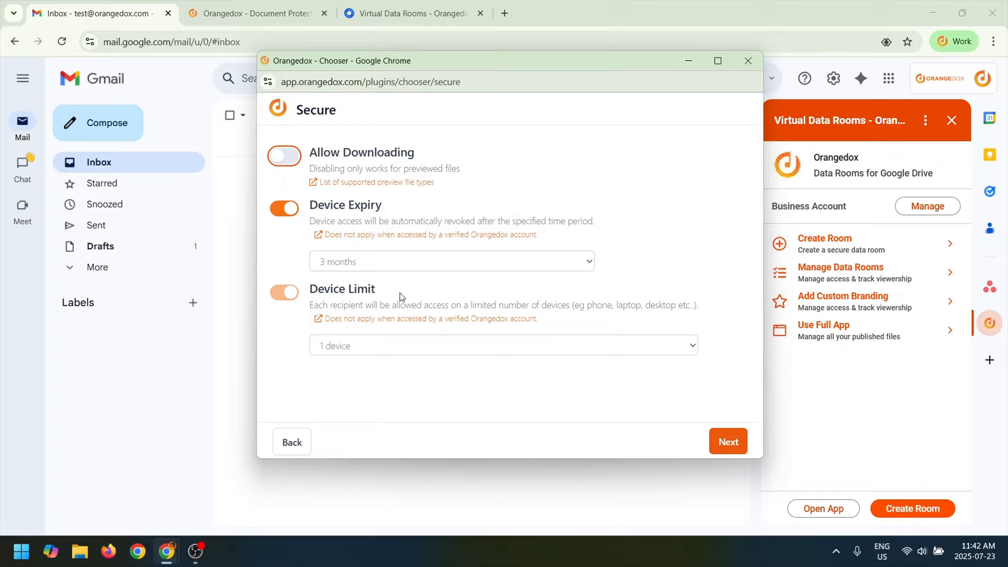
{"action": "left_click", "coordinate": [405, 342]}
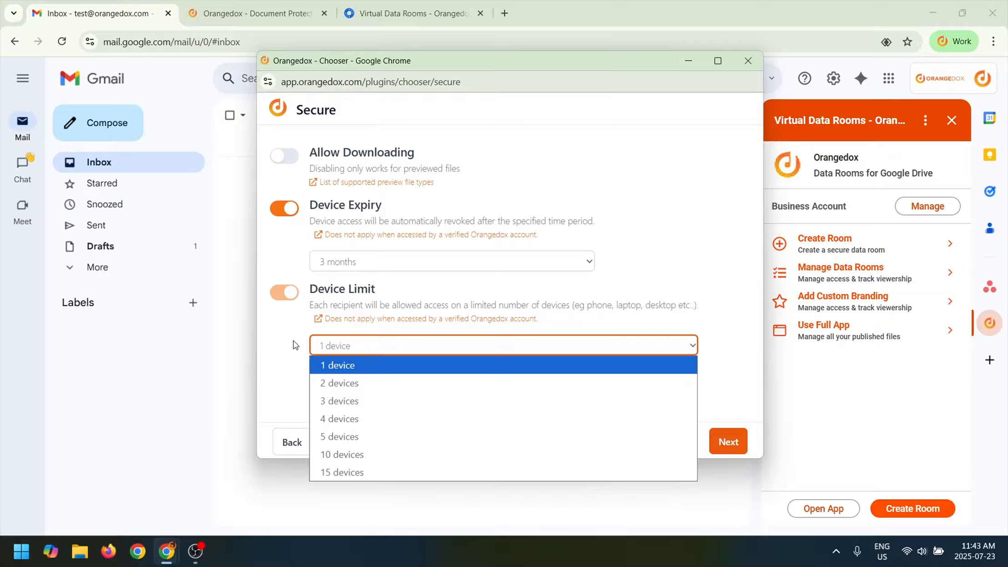
{"action": "left_click", "coordinate": [652, 344]}
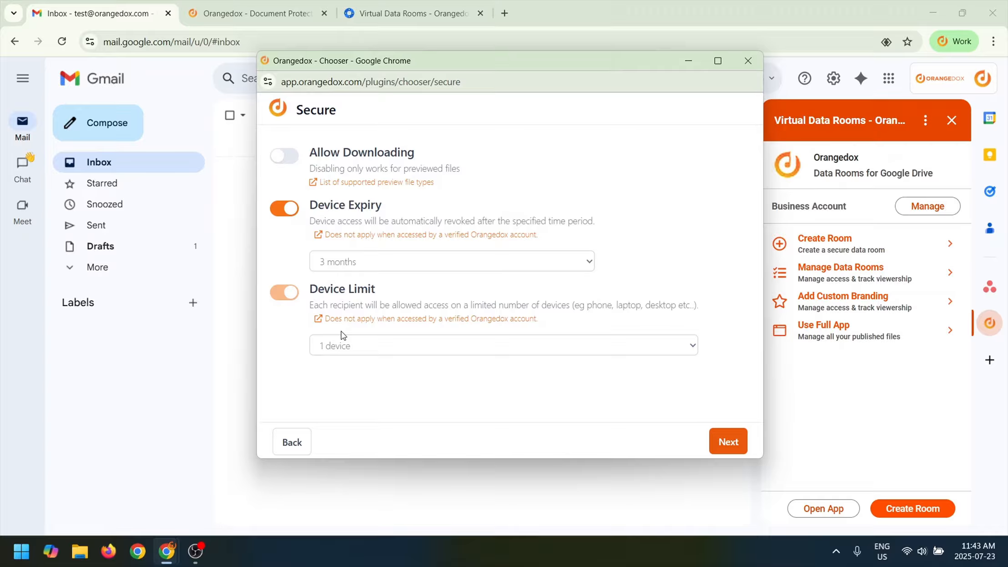
{"action": "left_click", "coordinate": [728, 441]}
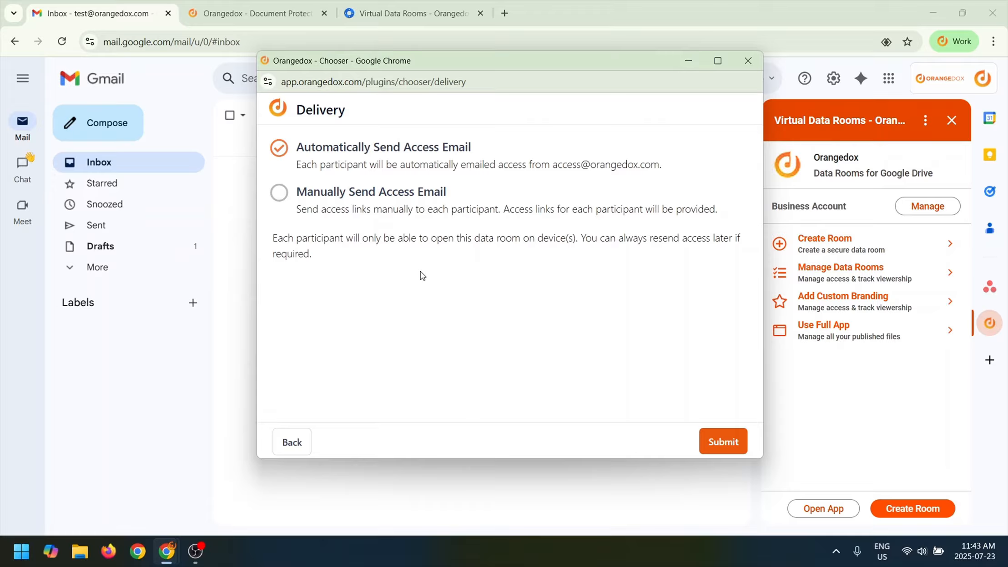
Set delivery to manually send access emails and submit the data room
{"action": "left_click", "coordinate": [386, 200]}
{"action": "left_click", "coordinate": [719, 447]}
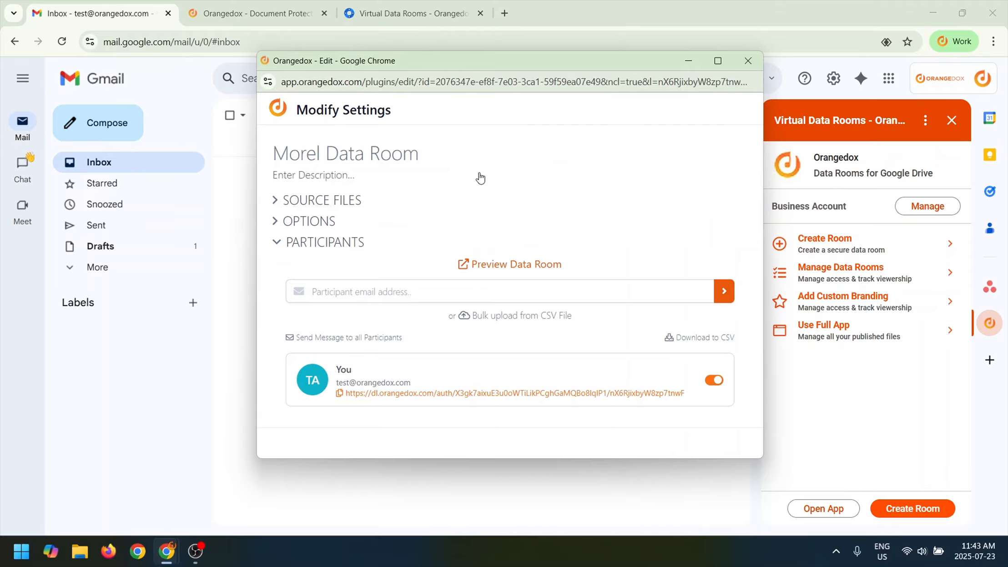
{"action": "left_click_drag", "start_coordinate": [448, 54], "coordinate": [453, 32]}
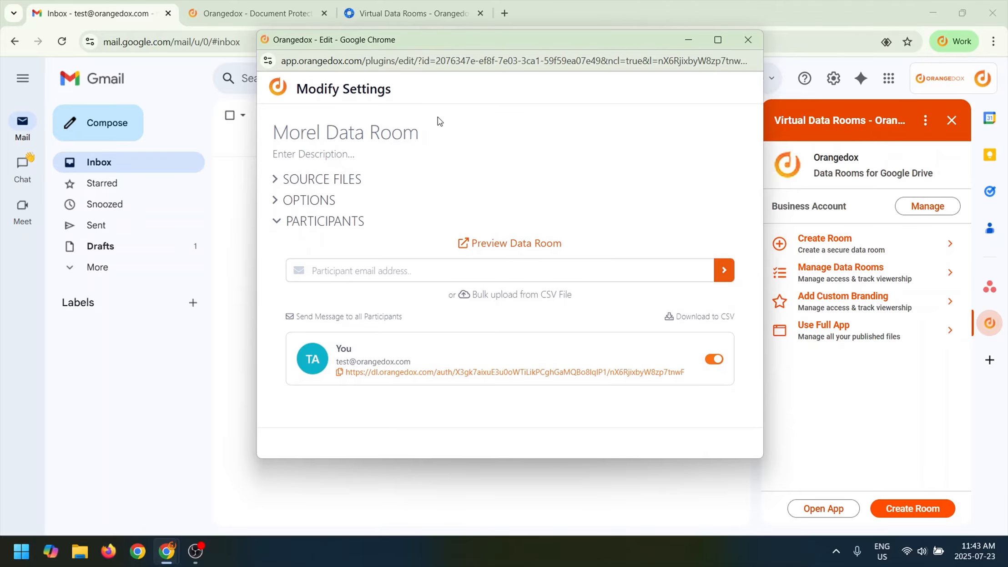
Check the data room's editable title and its options for downloading, notifications, devices and delivery
{"action": "left_click", "coordinate": [355, 140]}
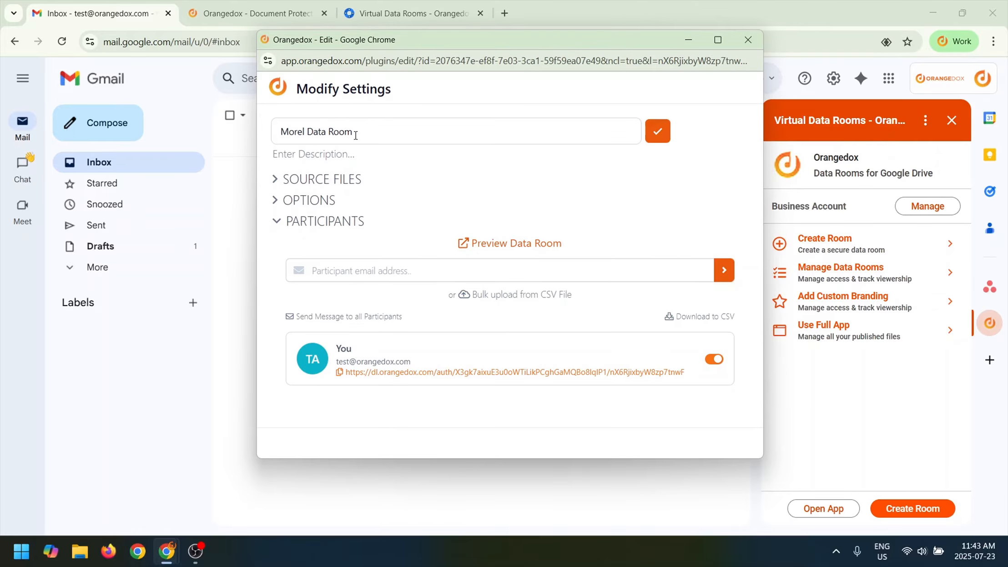
{"action": "left_click", "coordinate": [657, 131]}
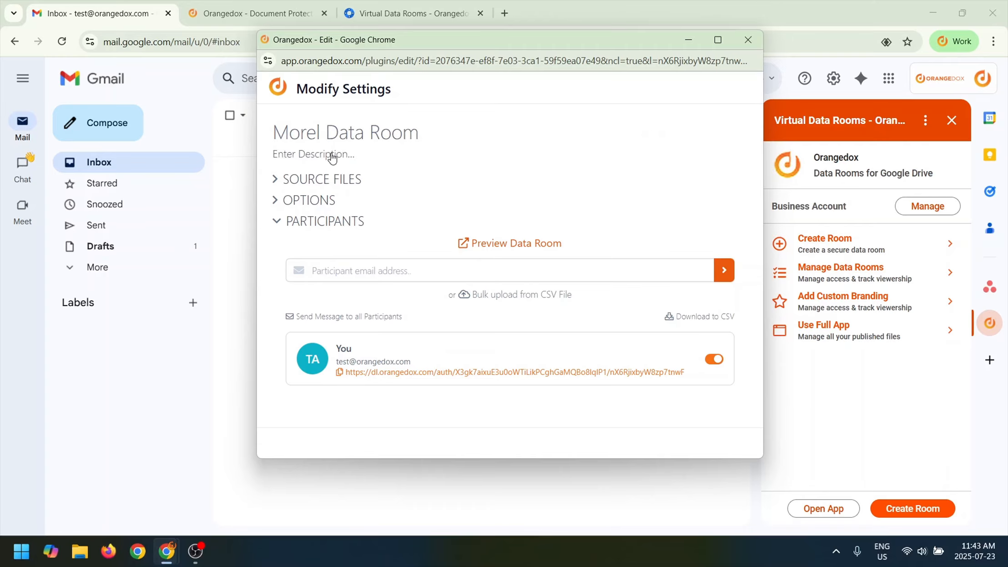
{"action": "left_click", "coordinate": [313, 200]}
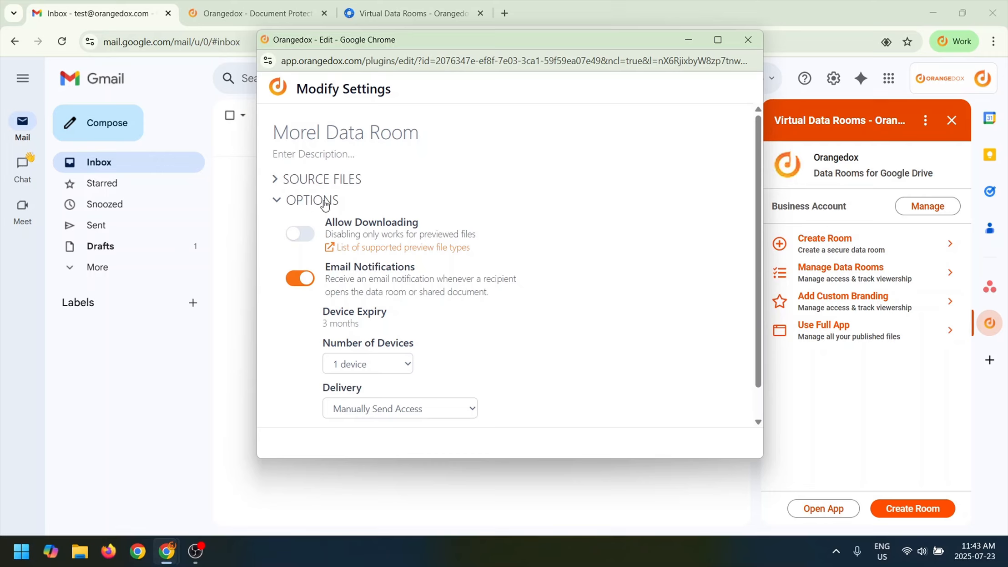
{"action": "scroll", "coordinate": [508, 304], "scroll_direction": "down", "scroll_amount": 1}
{"action": "left_click", "coordinate": [333, 403]}
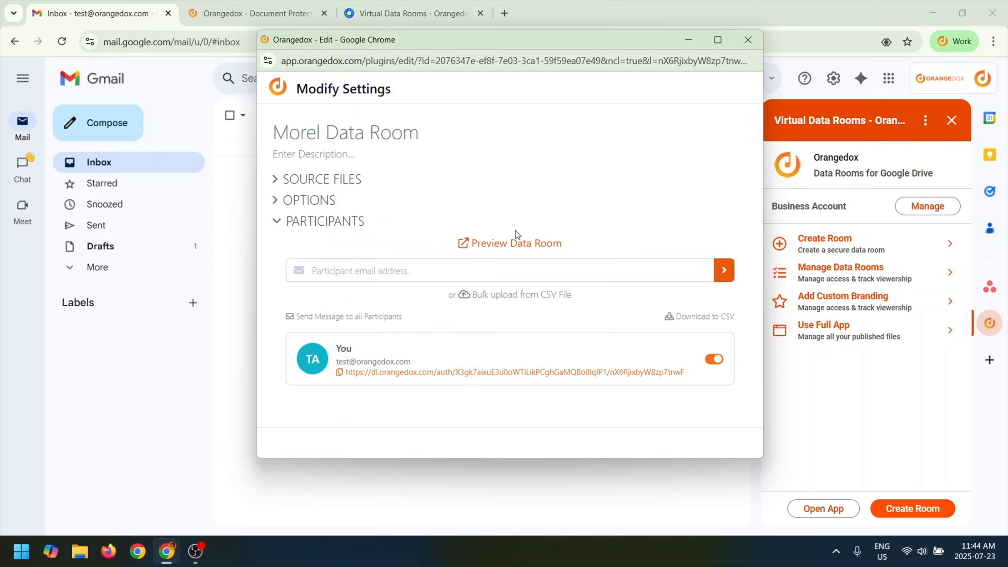
Preview the Morel Data Room and look through its folders and documents
{"action": "left_click", "coordinate": [534, 244]}
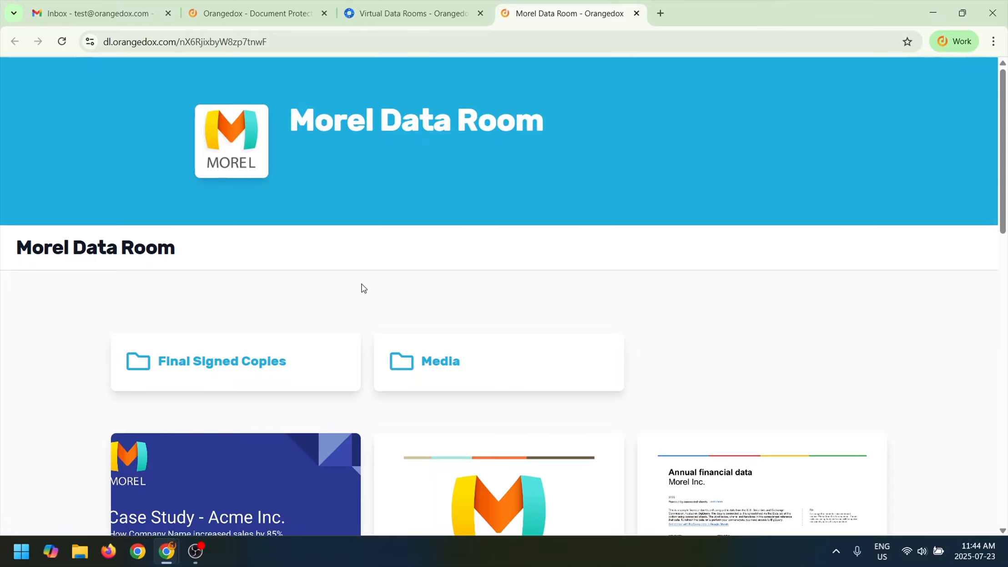
{"action": "scroll", "coordinate": [362, 284], "scroll_direction": "down", "scroll_amount": 2}
{"action": "scroll", "coordinate": [363, 284], "scroll_direction": "down", "scroll_amount": 1}
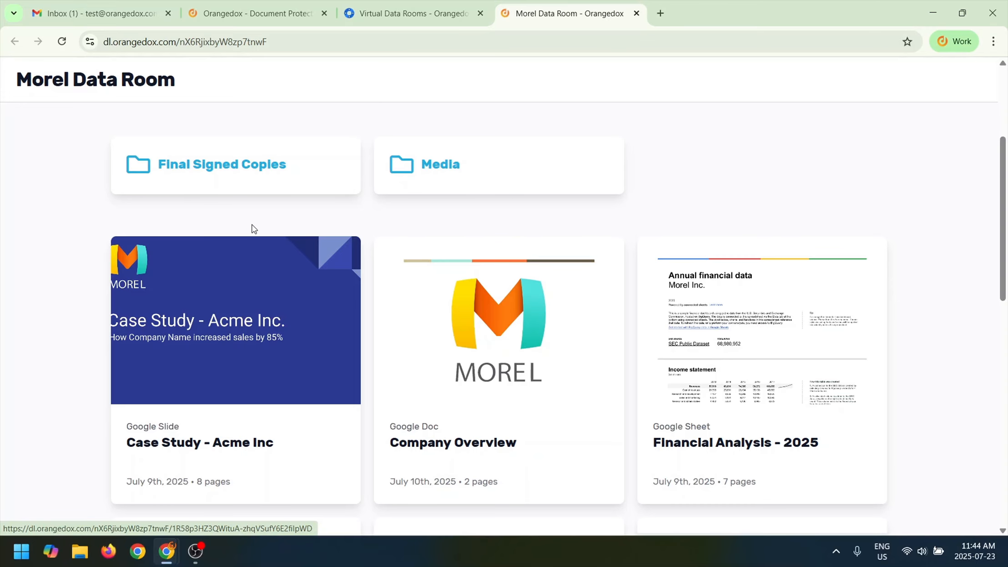
{"action": "scroll", "coordinate": [266, 234], "scroll_direction": "down", "scroll_amount": 1}
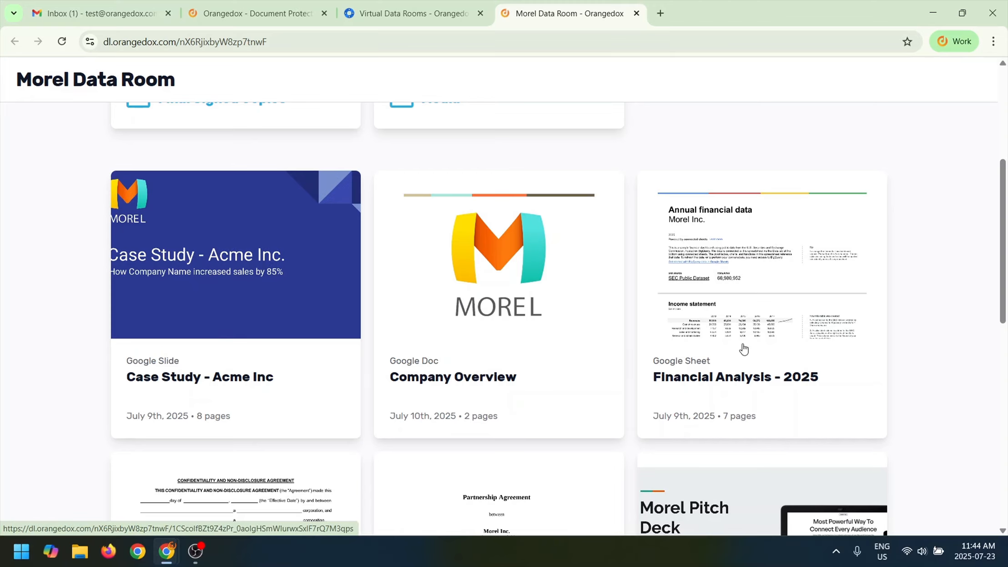
{"action": "scroll", "coordinate": [744, 348], "scroll_direction": "down", "scroll_amount": 4}
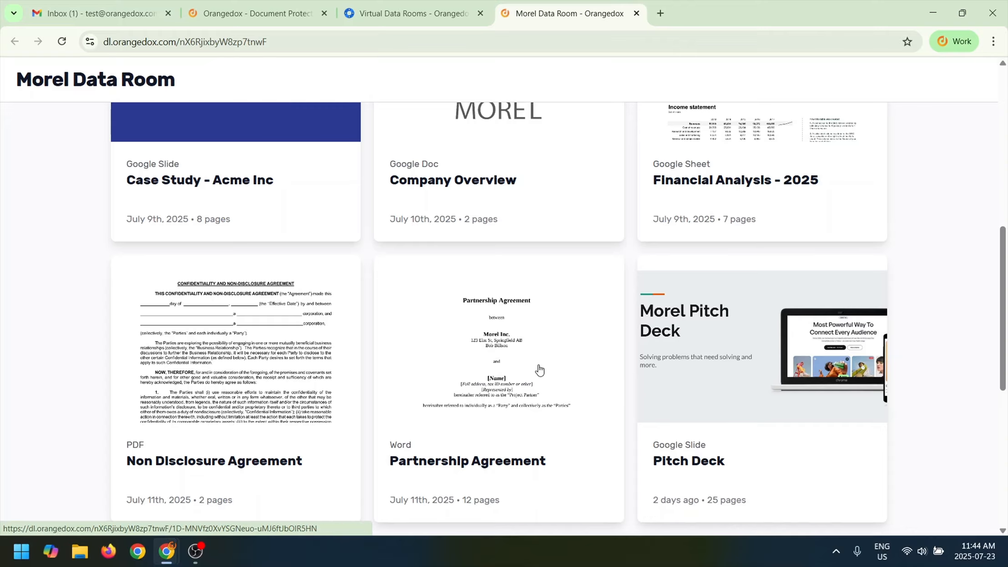
Open the Pitch Deck in the data room preview and look through its first slides
{"action": "left_click", "coordinate": [671, 376]}
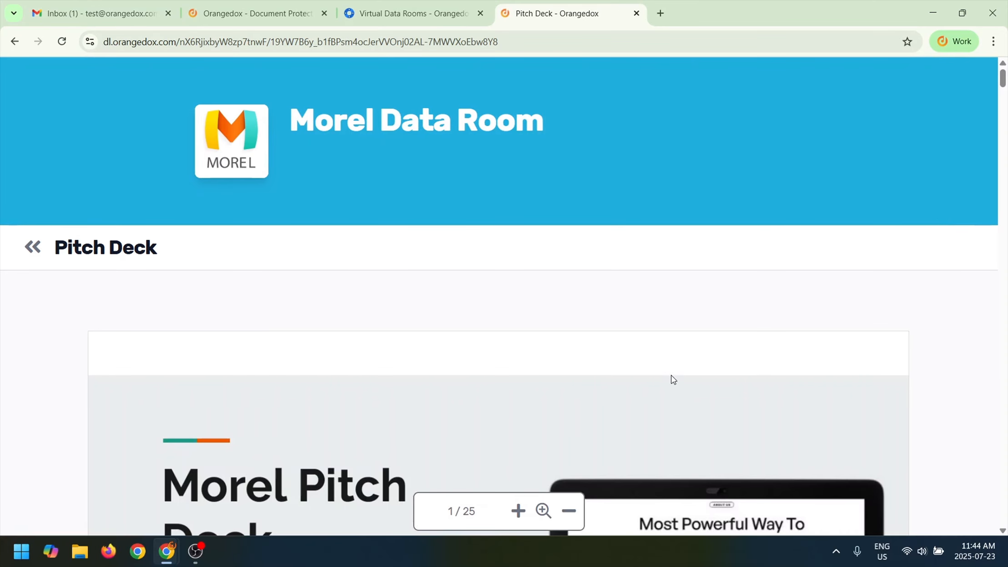
{"action": "scroll", "coordinate": [600, 327], "scroll_direction": "down", "scroll_amount": 3}
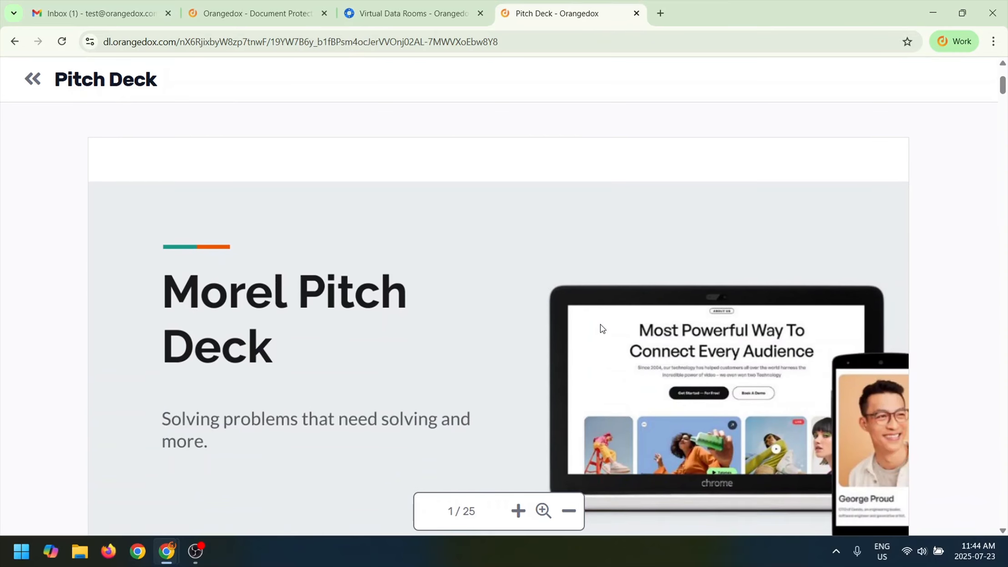
{"action": "scroll", "coordinate": [553, 200], "scroll_direction": "down", "scroll_amount": 1}
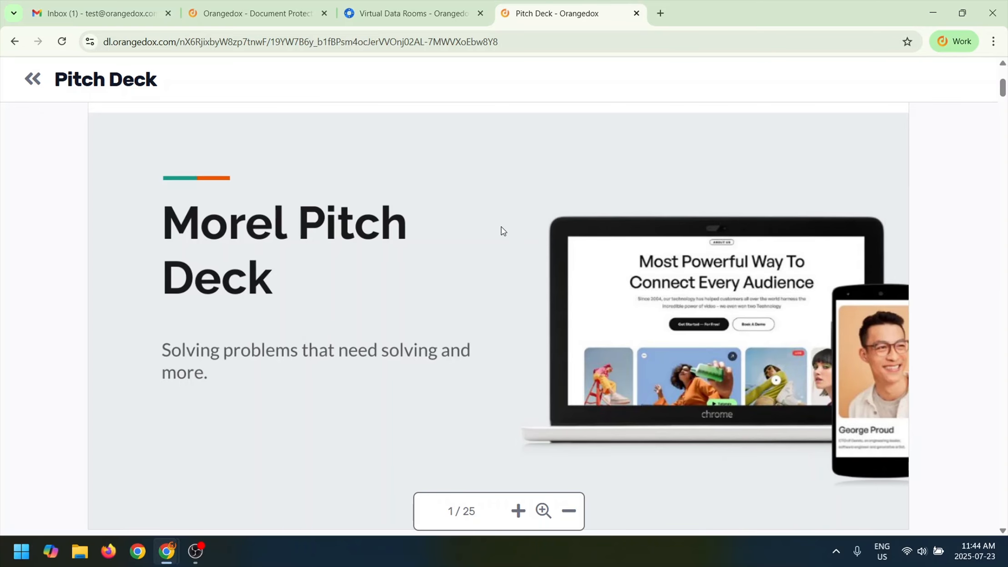
{"action": "scroll", "coordinate": [499, 226], "scroll_direction": "down", "scroll_amount": 9}
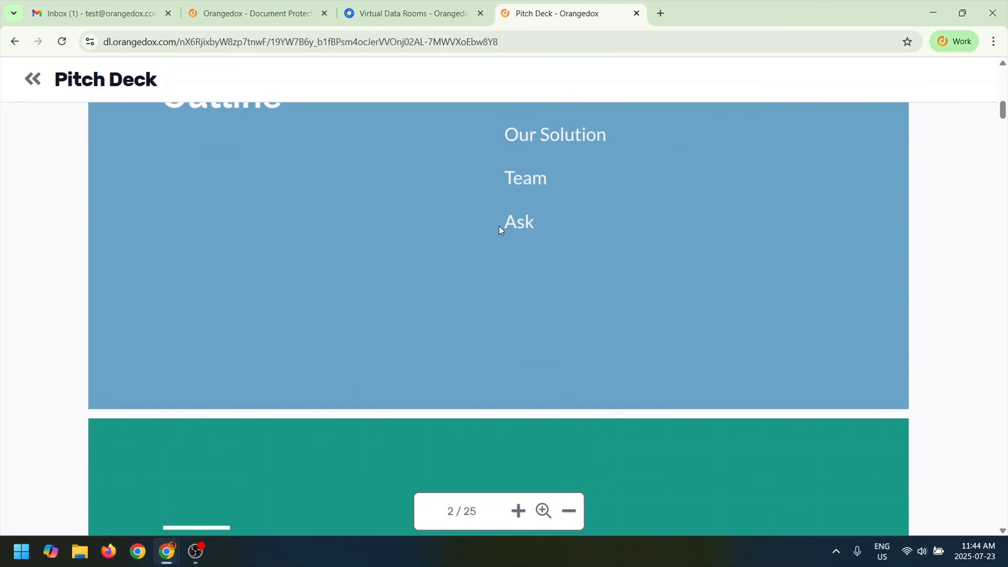
{"action": "scroll", "coordinate": [499, 226], "scroll_direction": "down", "scroll_amount": 10}
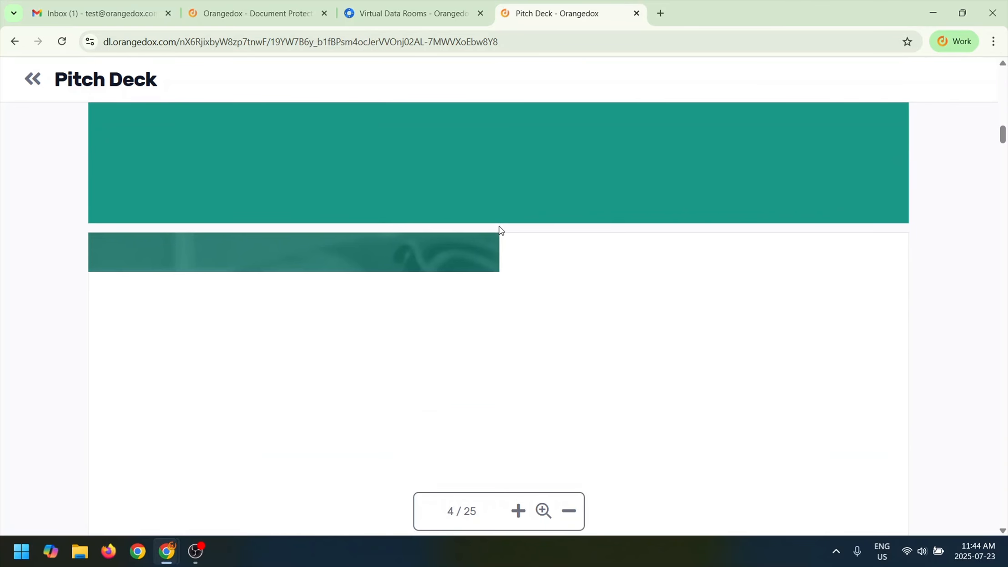
{"action": "scroll", "coordinate": [499, 226], "scroll_direction": "down", "scroll_amount": 6}
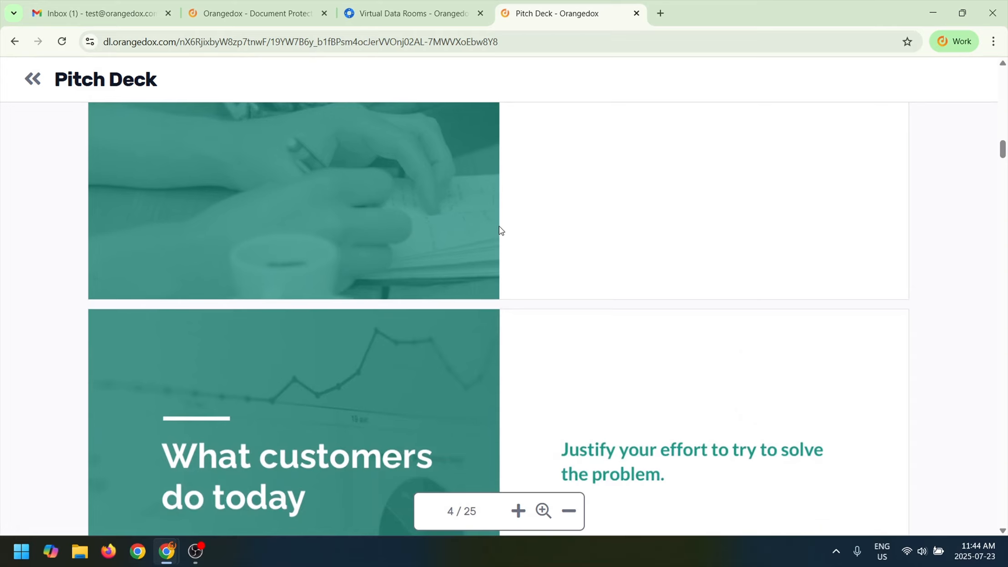
{"action": "scroll", "coordinate": [500, 226], "scroll_direction": "up", "scroll_amount": 4}
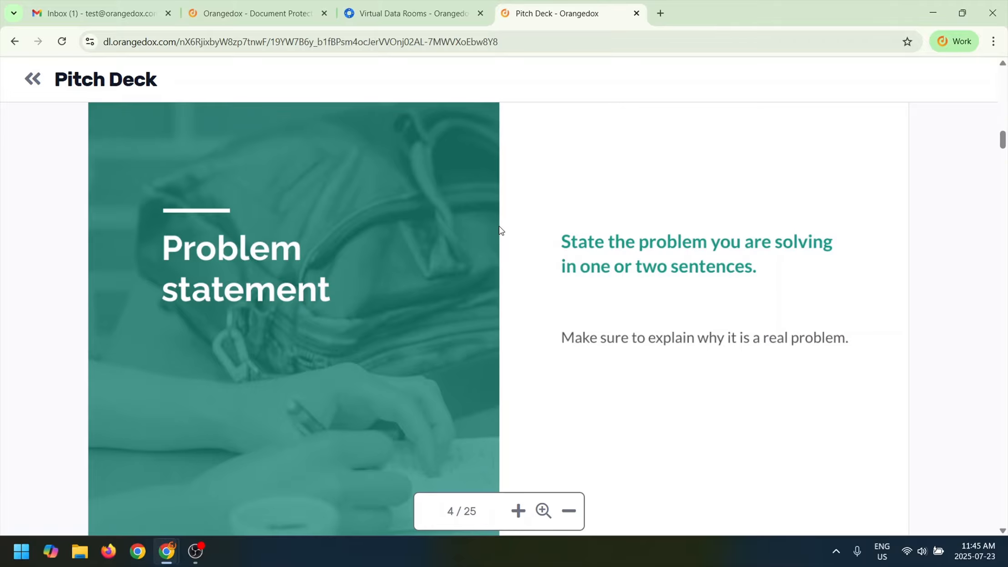
{"action": "scroll", "coordinate": [335, 272], "scroll_direction": "up", "scroll_amount": 15}
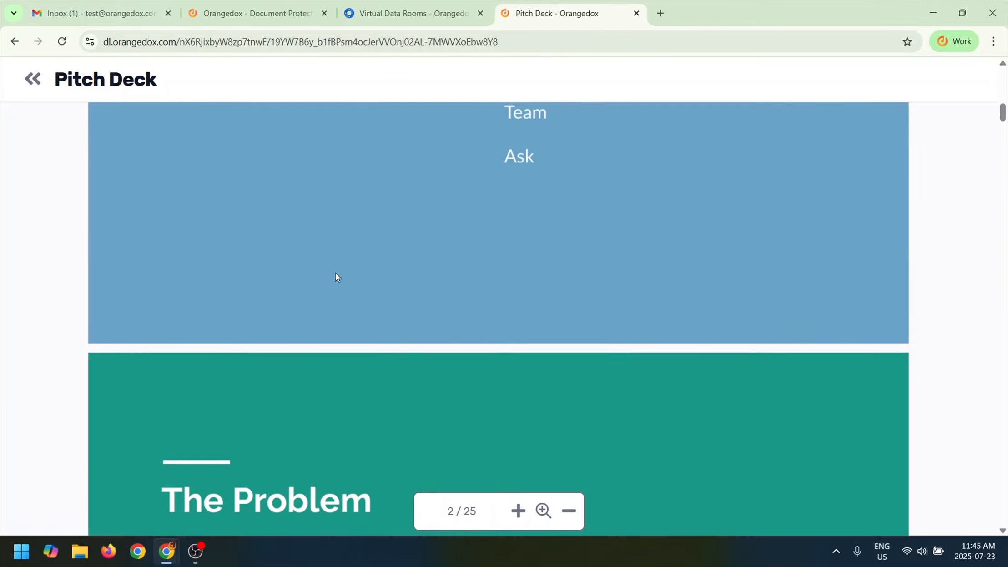
Go back from the Pitch Deck to the data room's contents and look through the Media folder
{"action": "scroll", "coordinate": [336, 272], "scroll_direction": "up", "scroll_amount": 6}
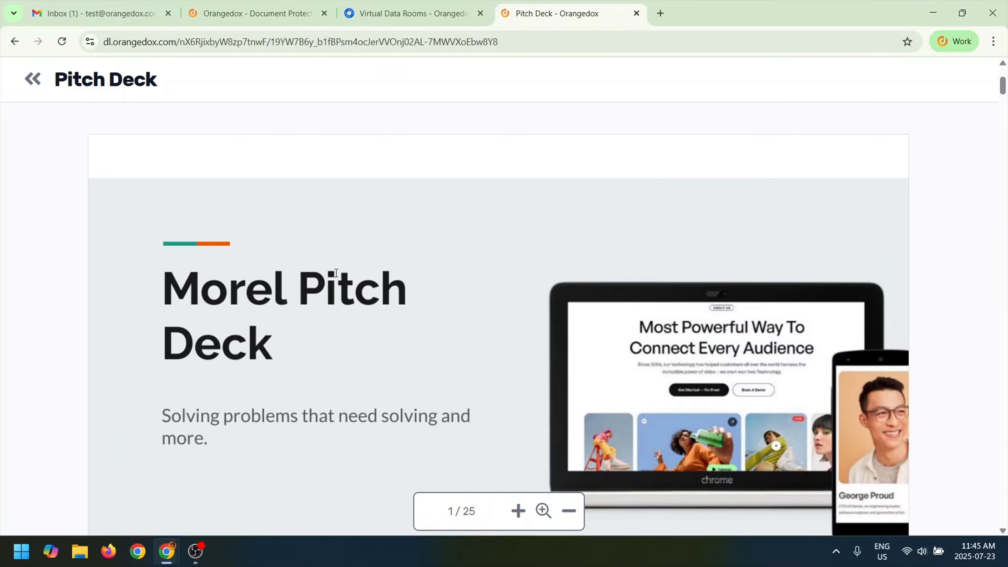
{"action": "left_click", "coordinate": [31, 79]}
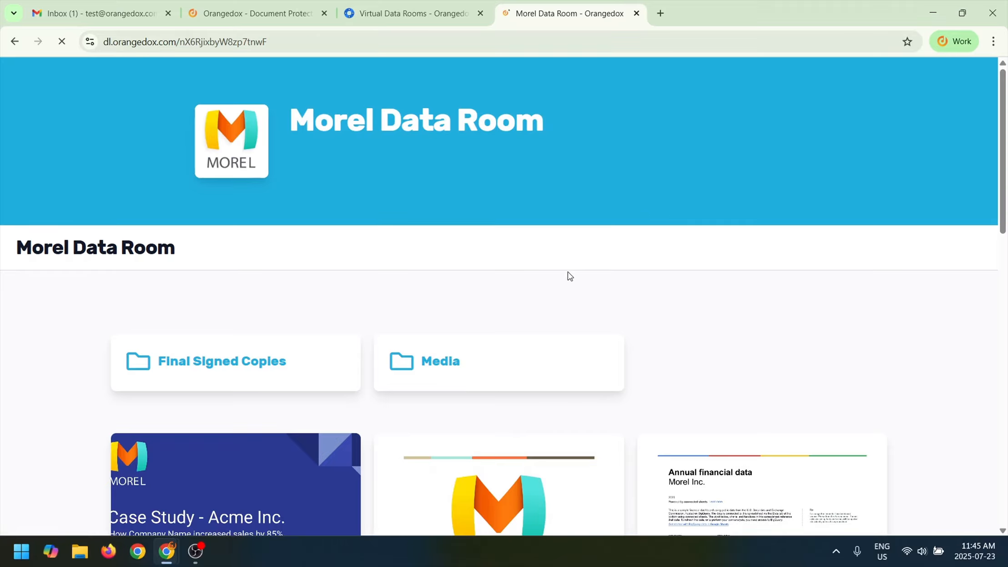
{"action": "scroll", "coordinate": [517, 305], "scroll_direction": "down", "scroll_amount": 3}
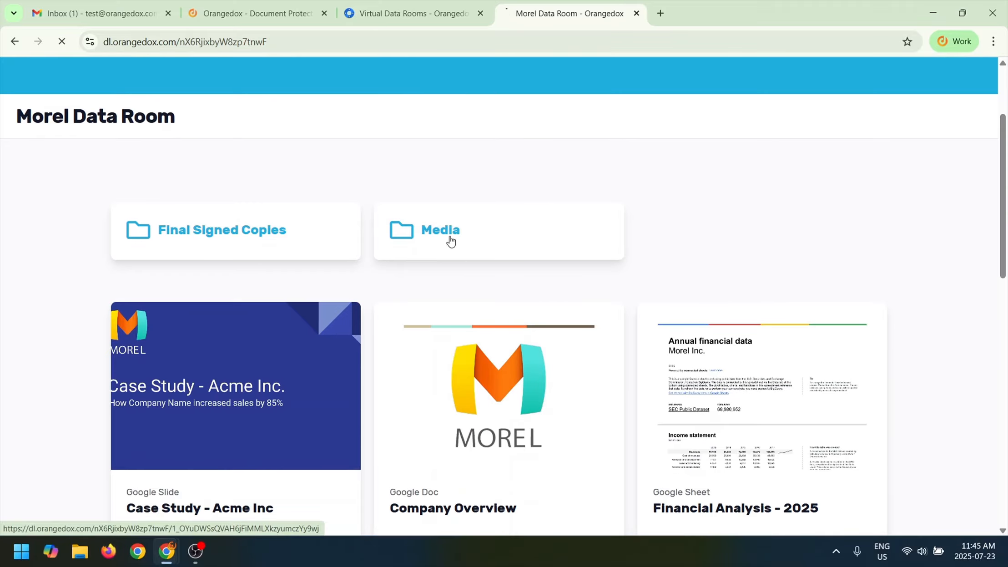
{"action": "left_click", "coordinate": [450, 241]}
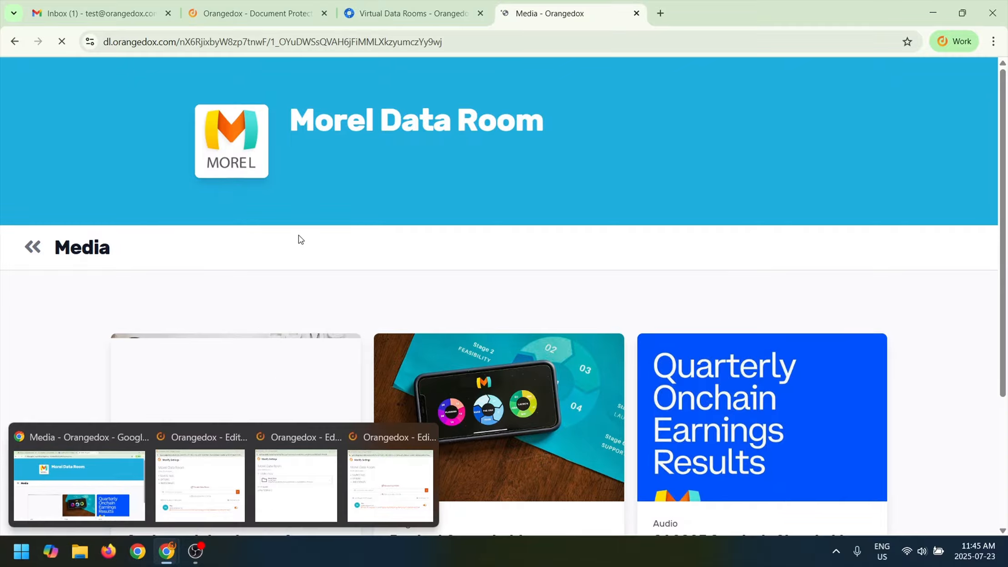
{"action": "scroll", "coordinate": [221, 298], "scroll_direction": "down", "scroll_amount": 3}
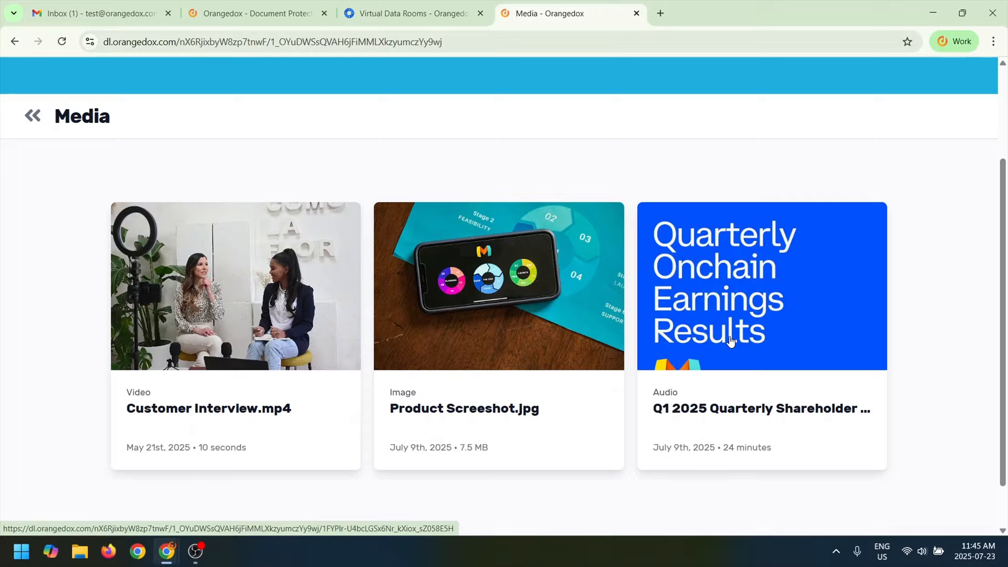
Preview the Customer Interview.mp4 video and return to the Media folder
{"action": "left_click", "coordinate": [181, 324]}
{"action": "scroll", "coordinate": [181, 324], "scroll_direction": "down", "scroll_amount": 3}
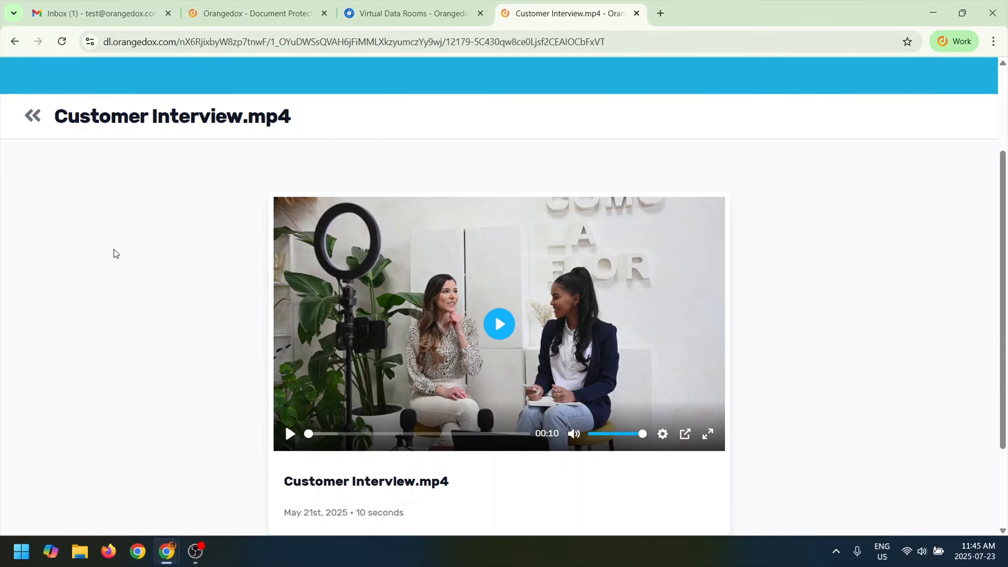
{"action": "left_click", "coordinate": [40, 128]}
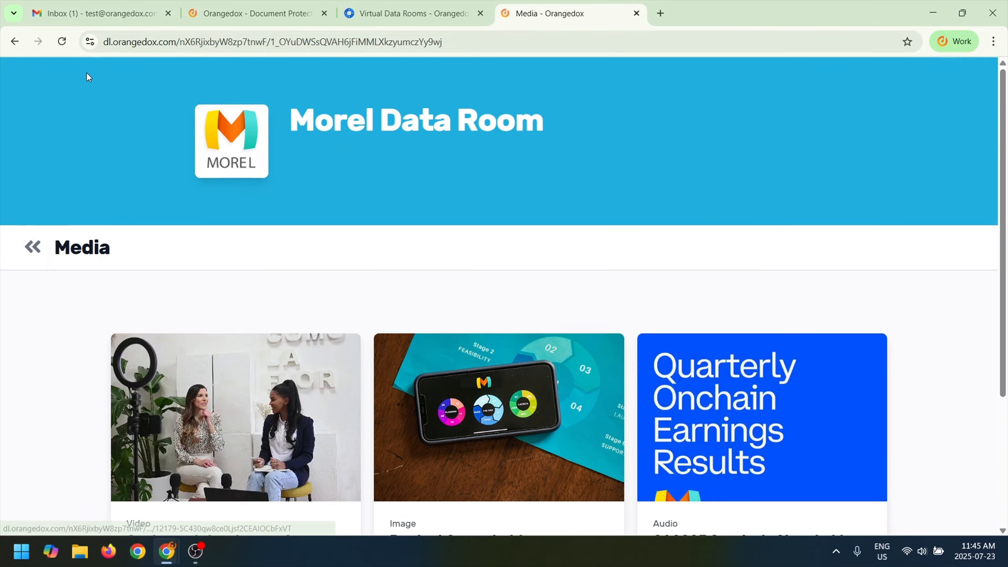
Switch to Gmail, read the data room access notification, and view the Morel Data Room's details in the Orangedox add-on
{"action": "left_click", "coordinate": [120, 19]}
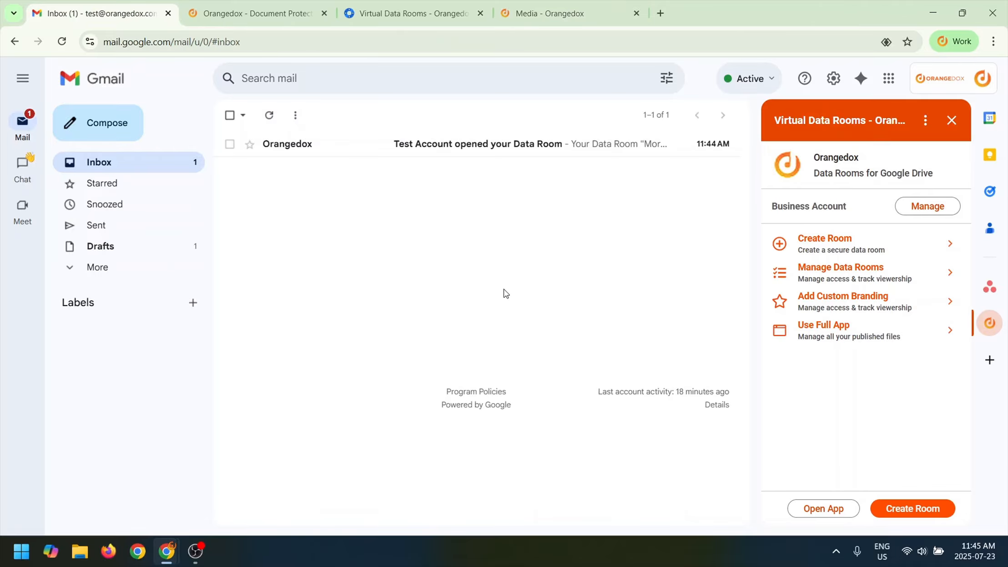
{"action": "left_click", "coordinate": [482, 151]}
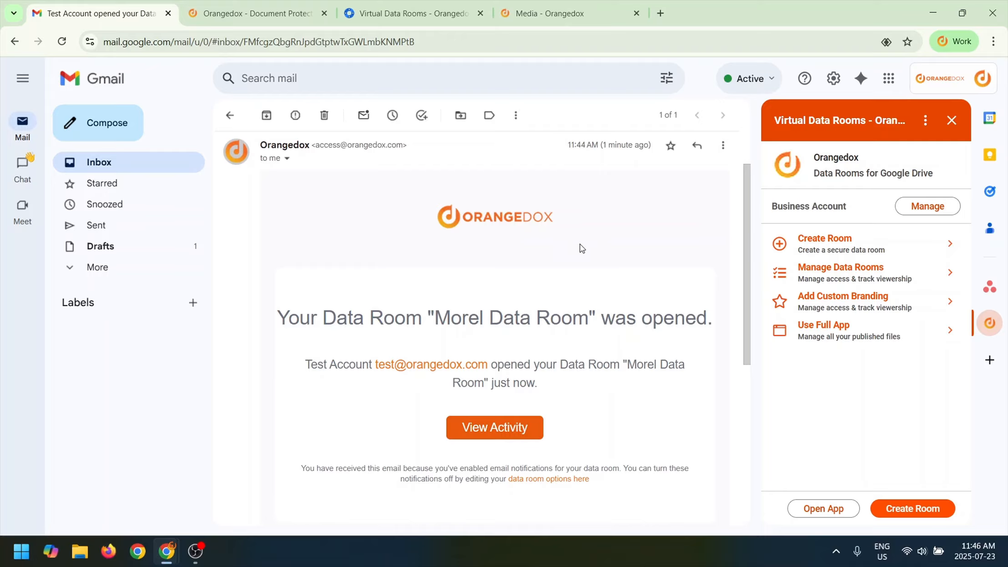
{"action": "left_click", "coordinate": [826, 272]}
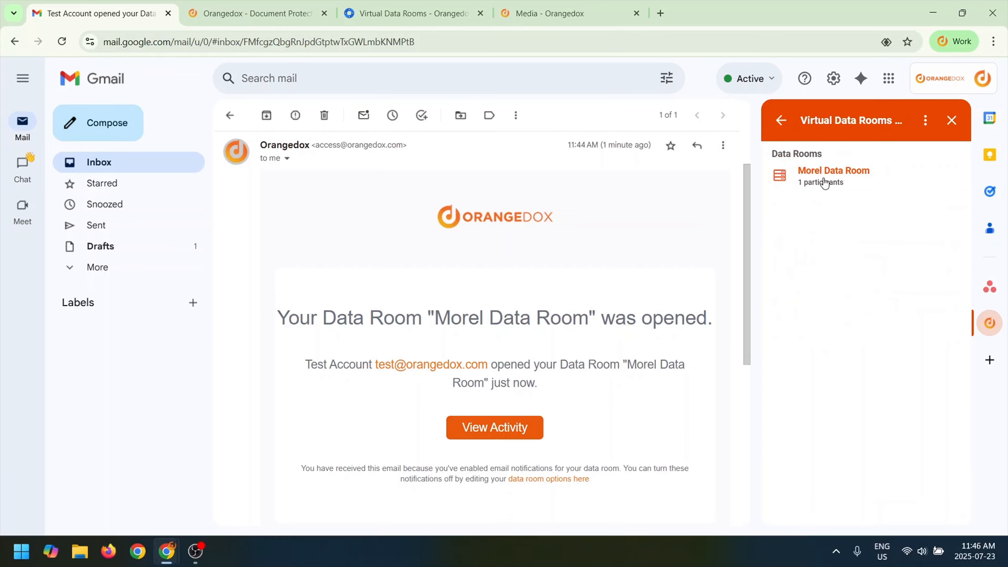
{"action": "left_click", "coordinate": [824, 169]}
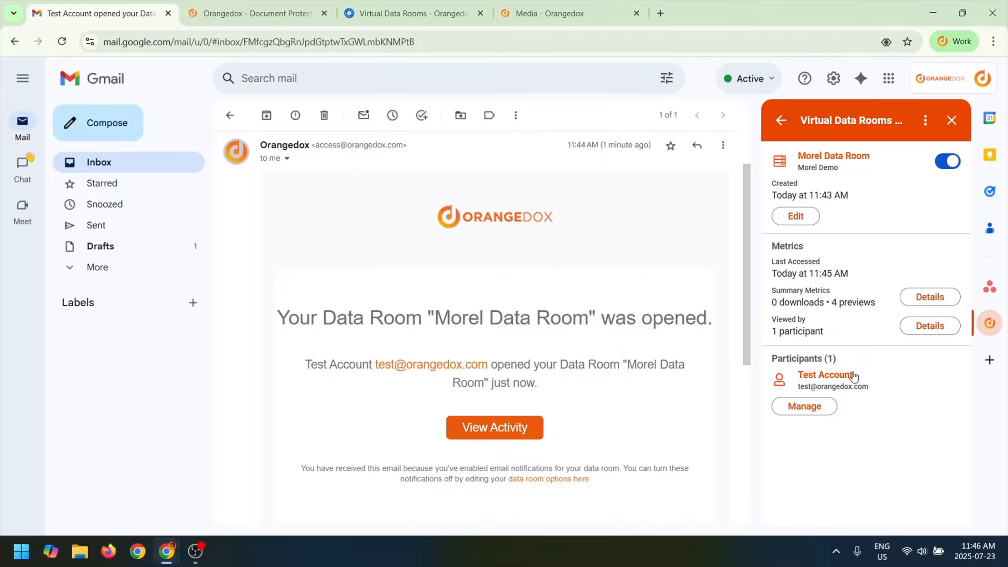
View the summary metrics by recipient and examine the test account's preview chart for the Pitch Deck
{"action": "left_click", "coordinate": [917, 300]}
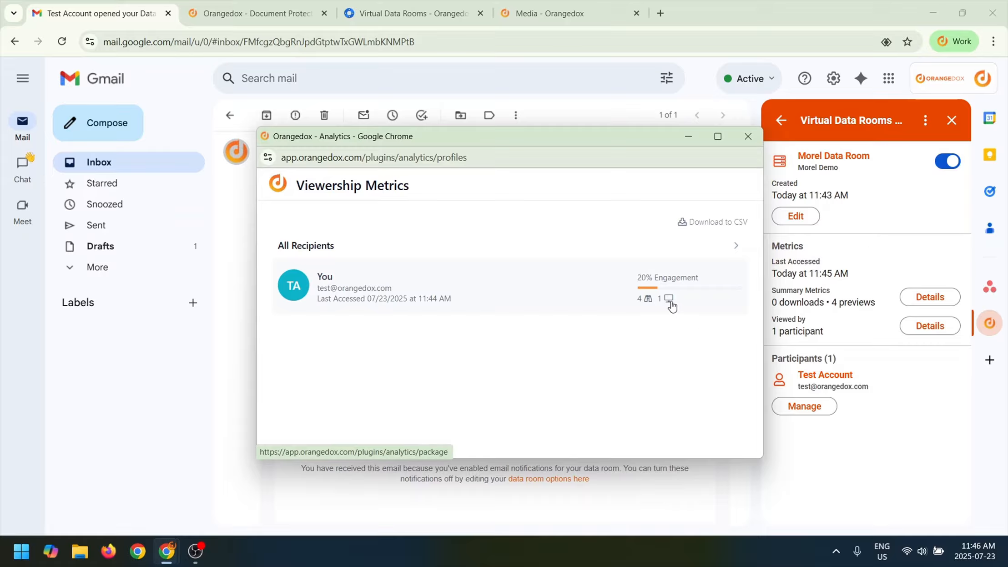
{"action": "left_click", "coordinate": [461, 285]}
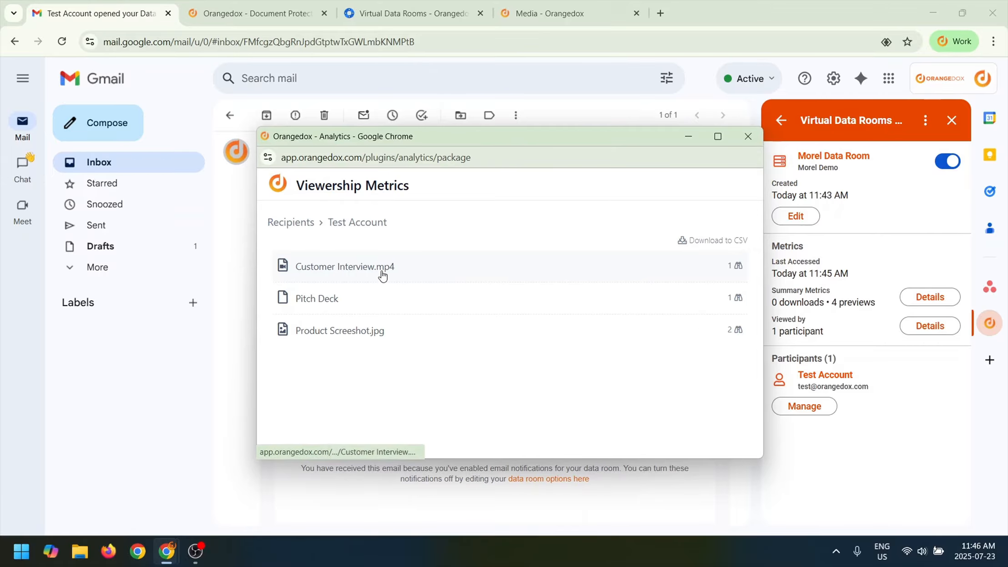
{"action": "left_click", "coordinate": [338, 305]}
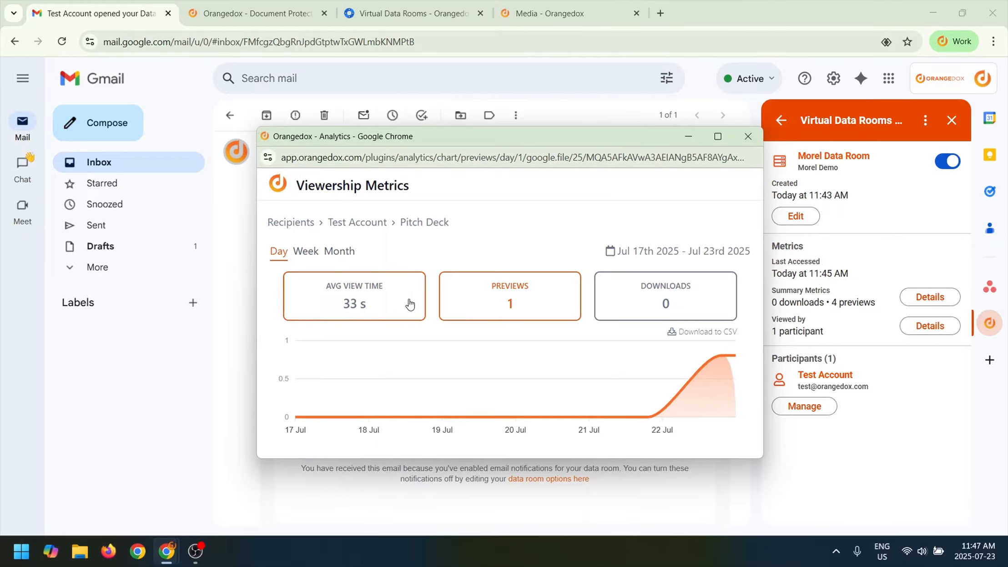
{"action": "left_click_drag", "start_coordinate": [627, 129], "coordinate": [628, 44]}
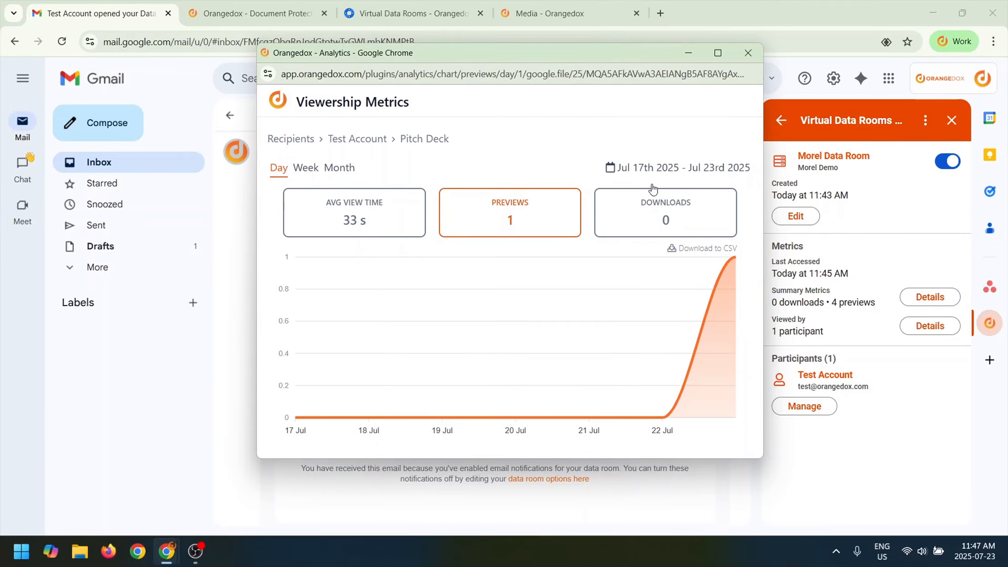
{"action": "mouse_move", "coordinate": [745, 316]}
Examine the Pitch Deck's average view time per page and close the viewership metrics
{"action": "left_click", "coordinate": [336, 212]}
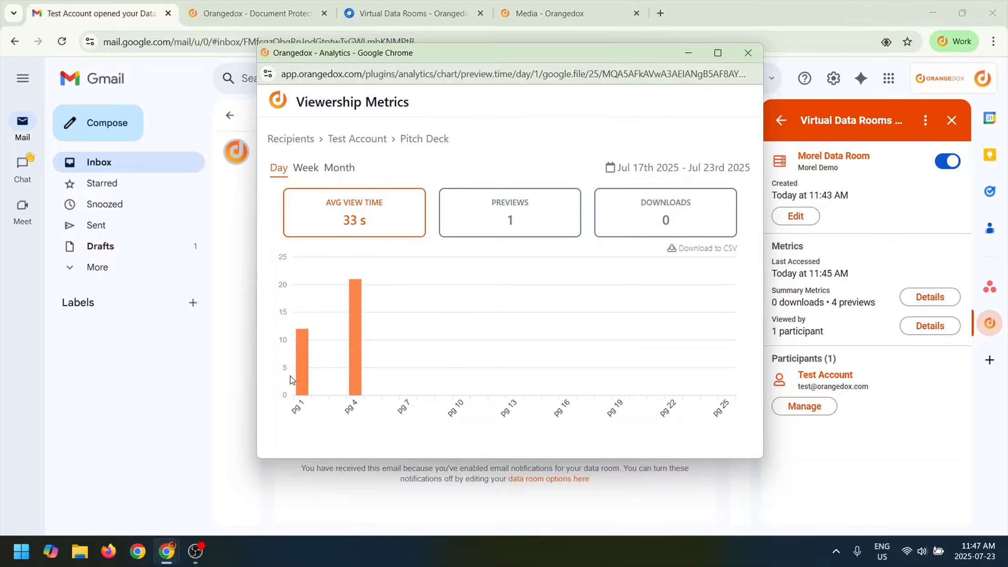
{"action": "mouse_move", "coordinate": [355, 369]}
{"action": "left_click", "coordinate": [747, 53]}
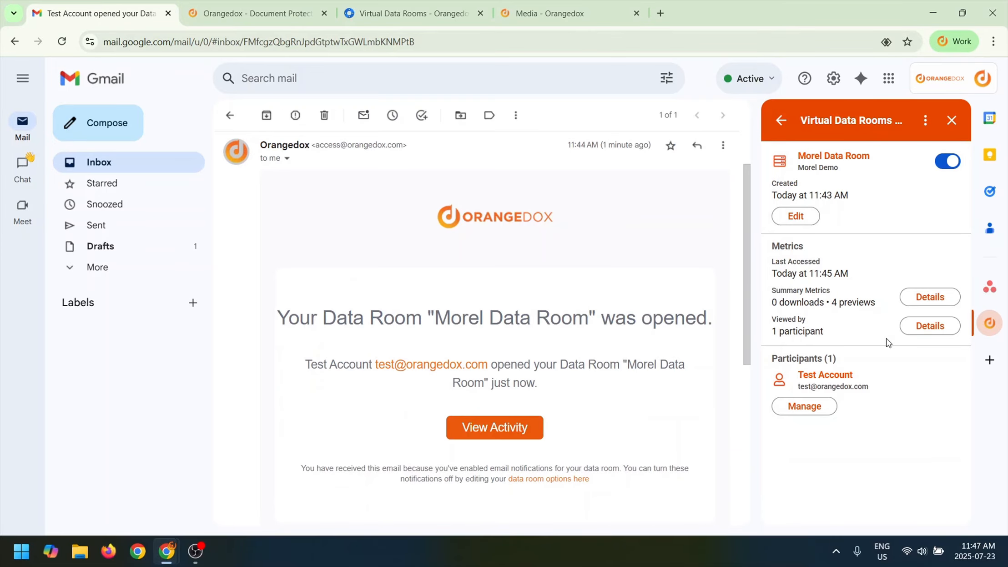
Open the Morel Data Room's settings for editing and view its Morel Demo source folder in Google Drive
{"action": "left_click", "coordinate": [795, 216]}
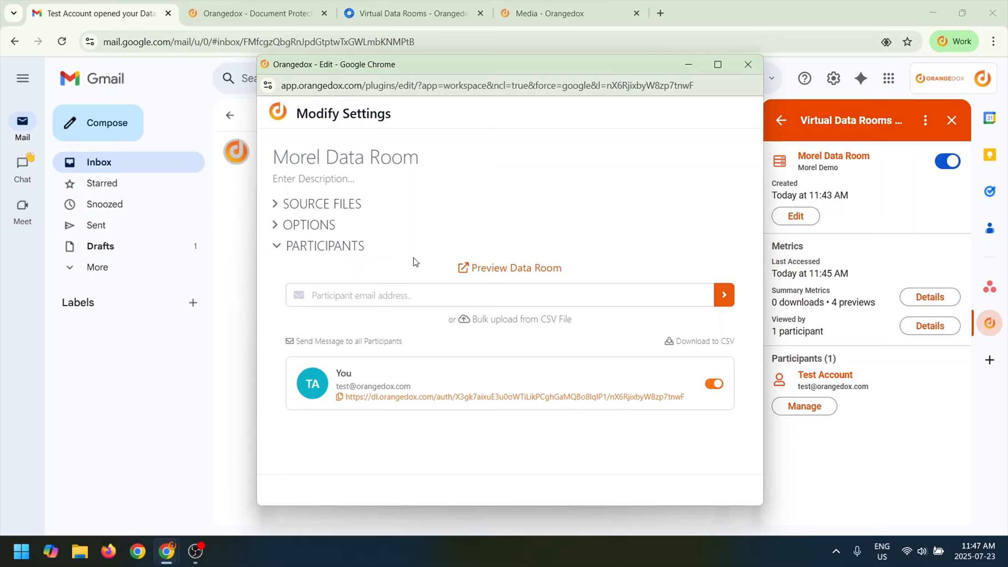
{"action": "left_click", "coordinate": [338, 207]}
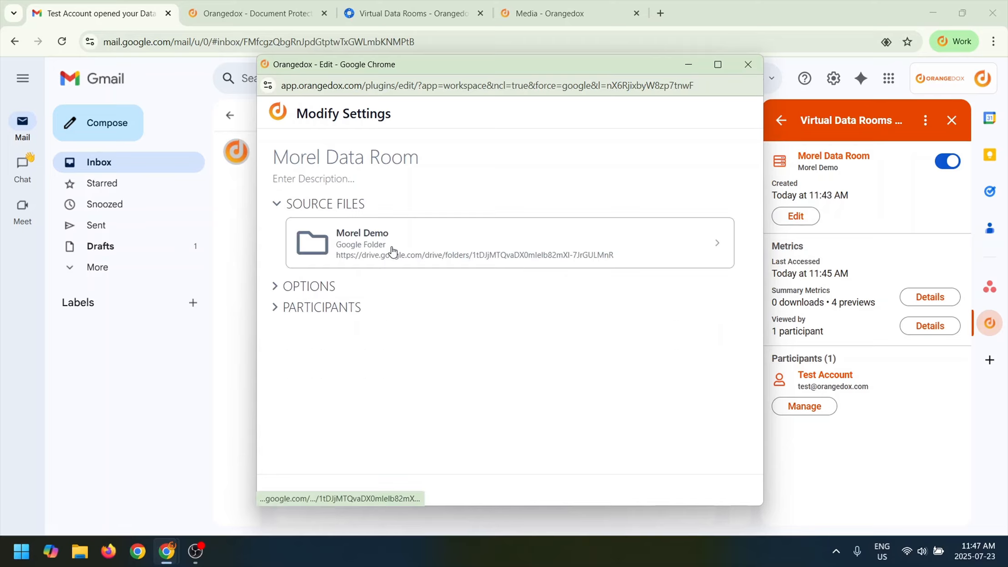
{"action": "left_click", "coordinate": [366, 231]}
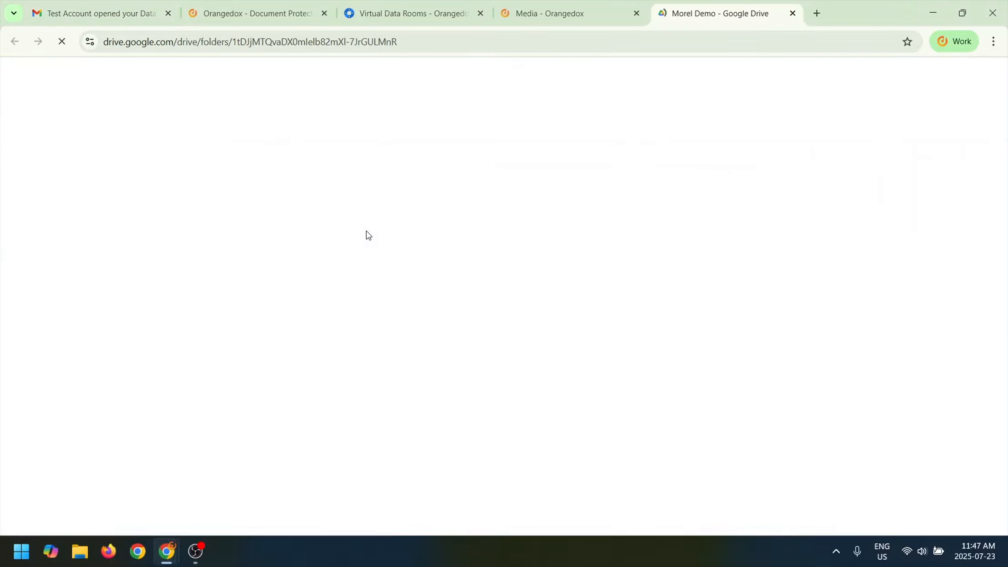